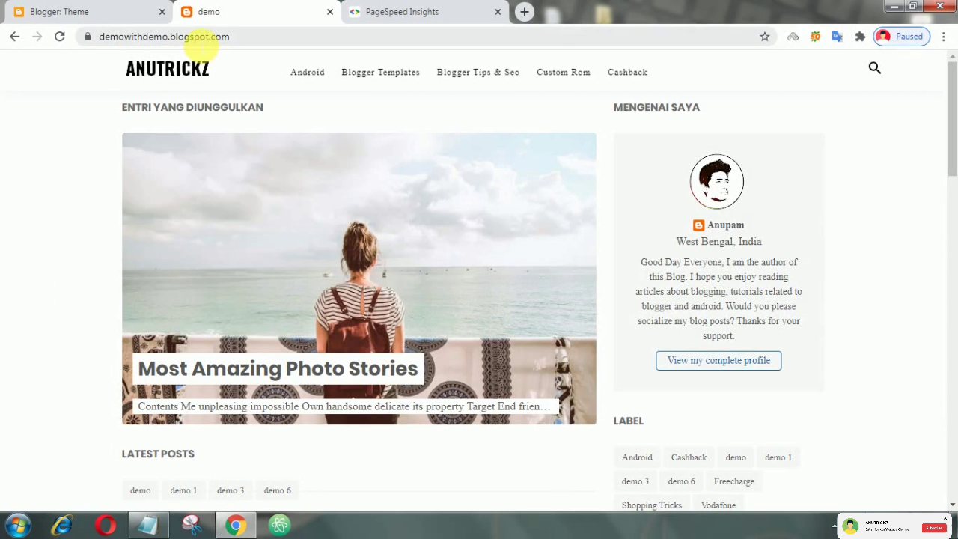
Run PageSpeed Insights on the demo blog's URL copied from the browser address bar
{"action": "left_click", "coordinate": [195, 39]}
{"action": "right_click", "coordinate": [195, 39]}
{"action": "left_click", "coordinate": [229, 91]}
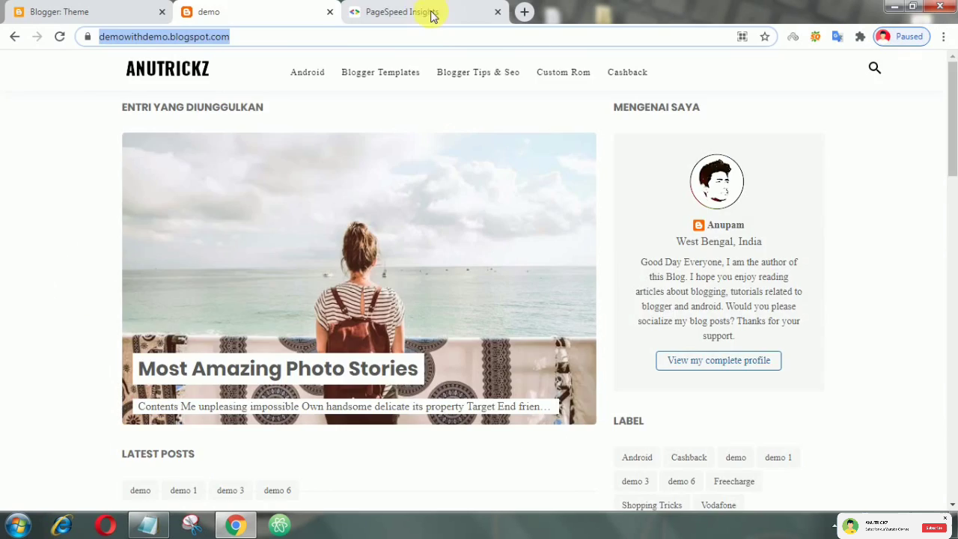
{"action": "left_click", "coordinate": [430, 13]}
{"action": "right_click", "coordinate": [317, 197]}
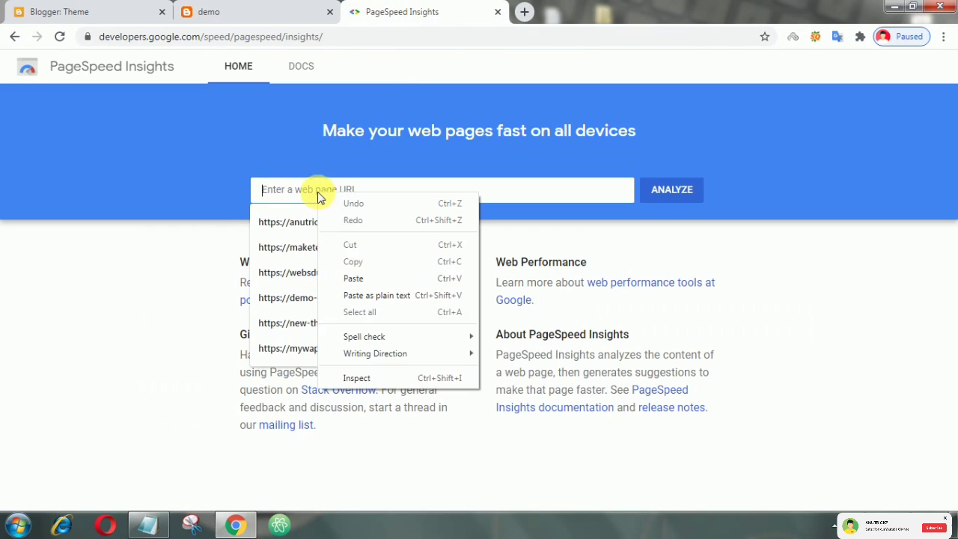
{"action": "left_click", "coordinate": [364, 277]}
{"action": "left_click", "coordinate": [652, 190]}
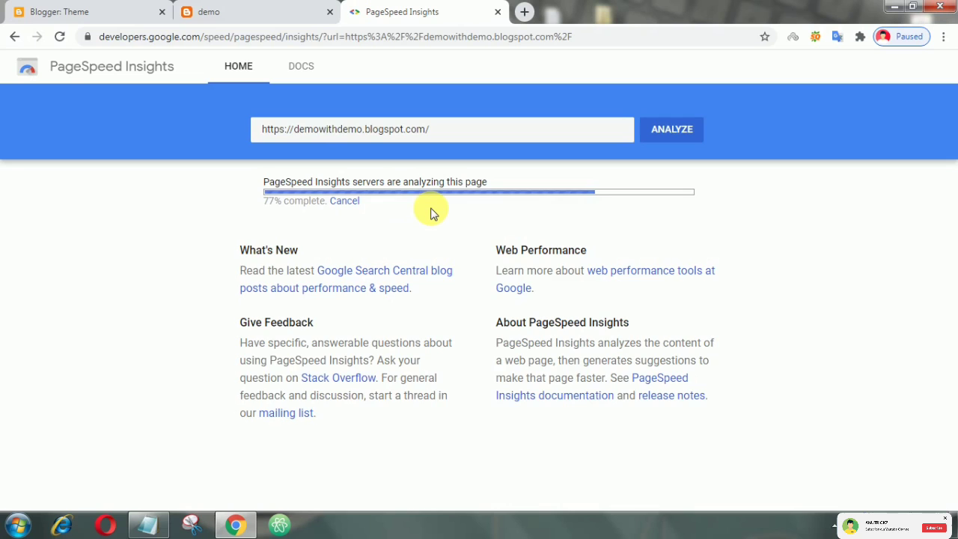
Scroll to Diagnostics and expand the 'Avoid chaining critical requests' audit
{"action": "scroll", "coordinate": [601, 272], "scroll_direction": "down", "scroll_amount": 1}
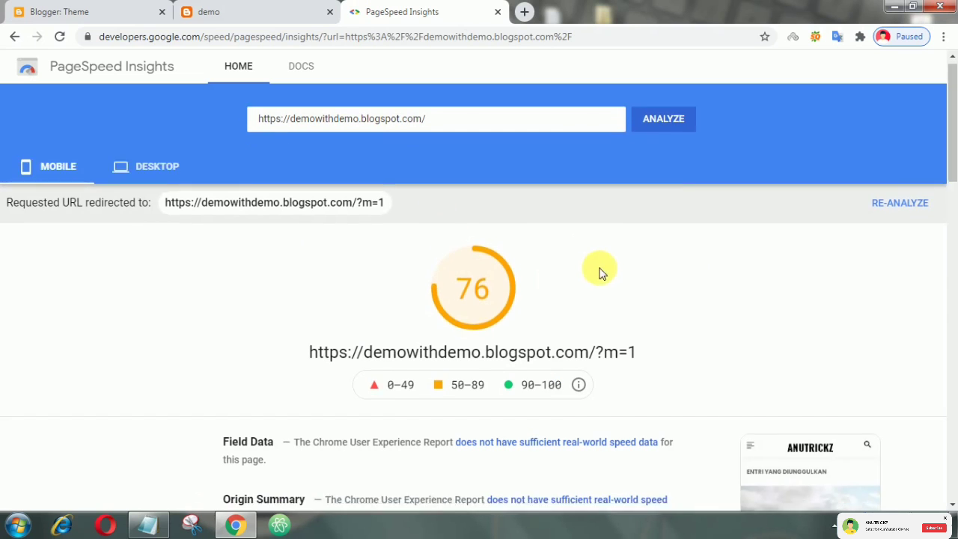
{"action": "scroll", "coordinate": [603, 265], "scroll_direction": "down", "scroll_amount": 4}
{"action": "scroll", "coordinate": [375, 250], "scroll_direction": "down", "scroll_amount": 3}
{"action": "scroll", "coordinate": [374, 251], "scroll_direction": "down", "scroll_amount": 4}
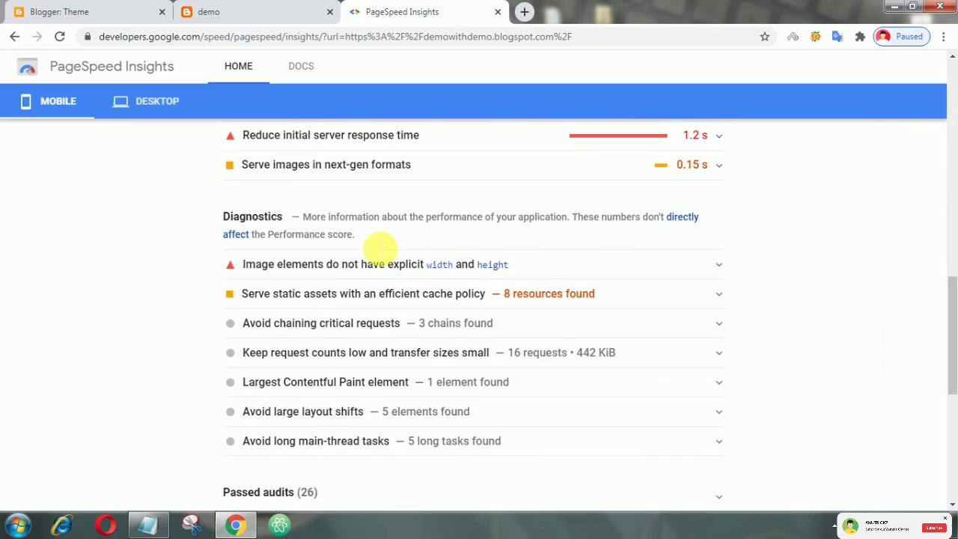
{"action": "scroll", "coordinate": [342, 269], "scroll_direction": "down", "scroll_amount": 1}
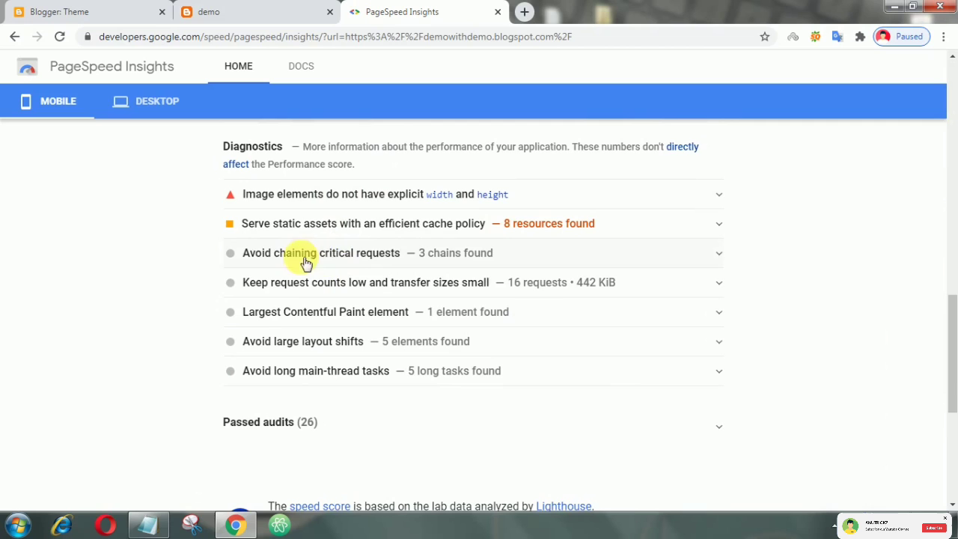
{"action": "scroll", "coordinate": [382, 264], "scroll_direction": "down", "scroll_amount": 1}
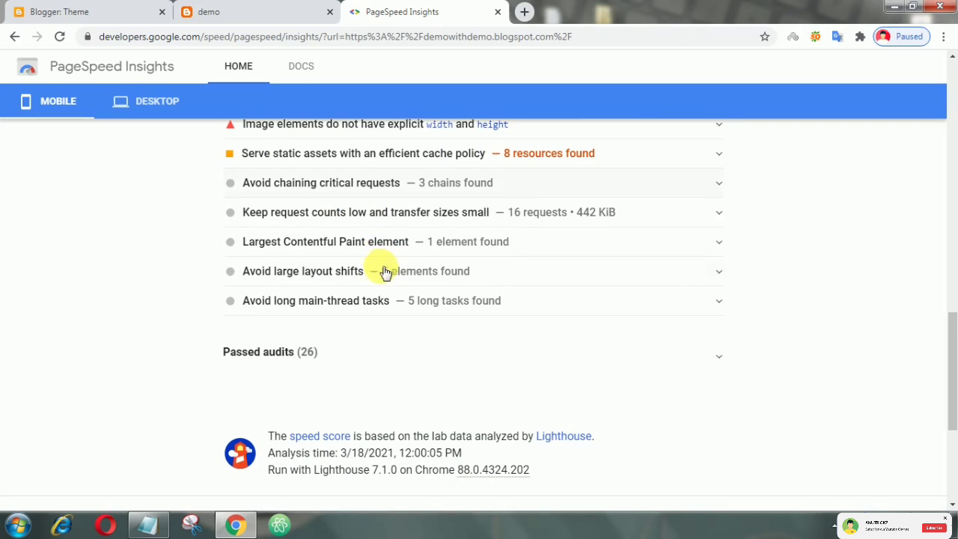
{"action": "left_click", "coordinate": [391, 187]}
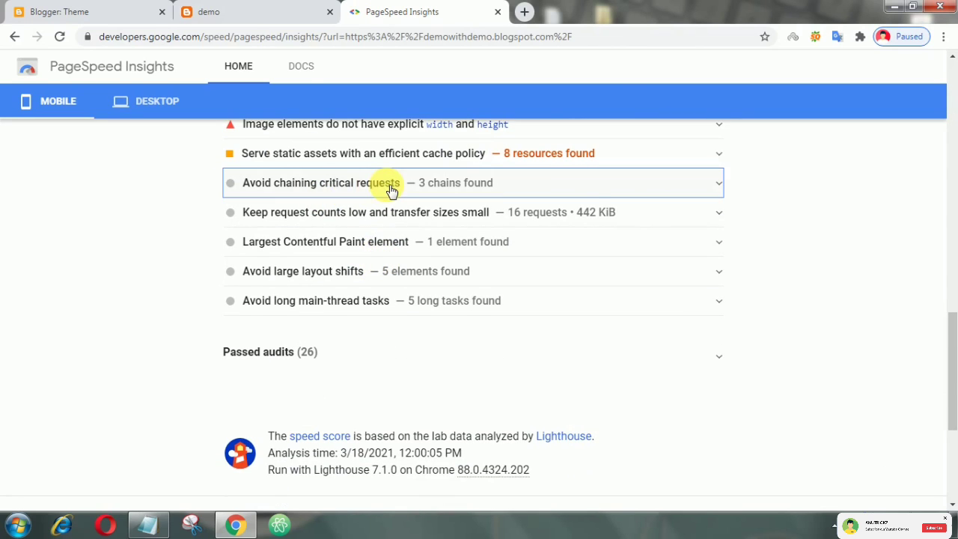
Highlight the Poppins woff2 font entry from fonts.gstatic.com and its file size
{"action": "scroll", "coordinate": [393, 247], "scroll_direction": "down", "scroll_amount": 2}
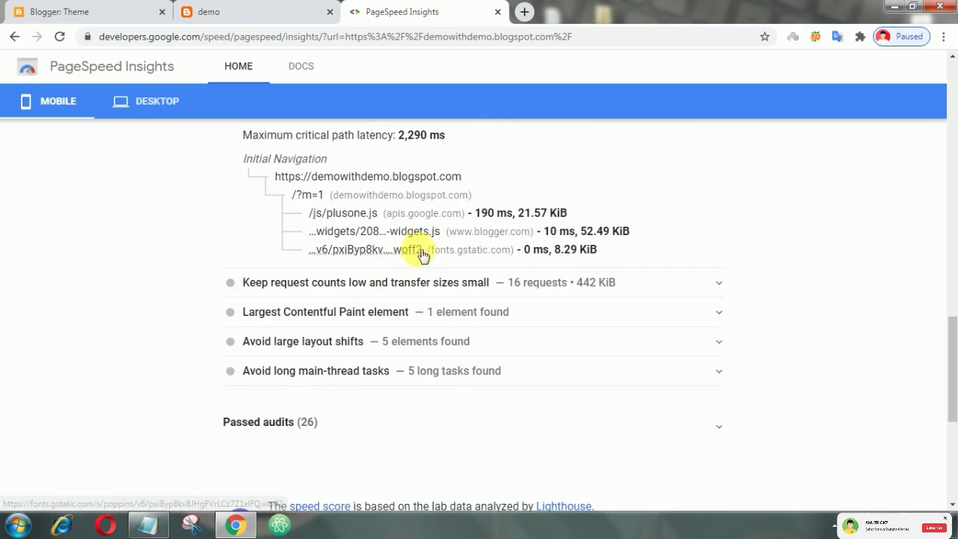
{"action": "left_click_drag", "start_coordinate": [304, 251], "coordinate": [411, 253]}
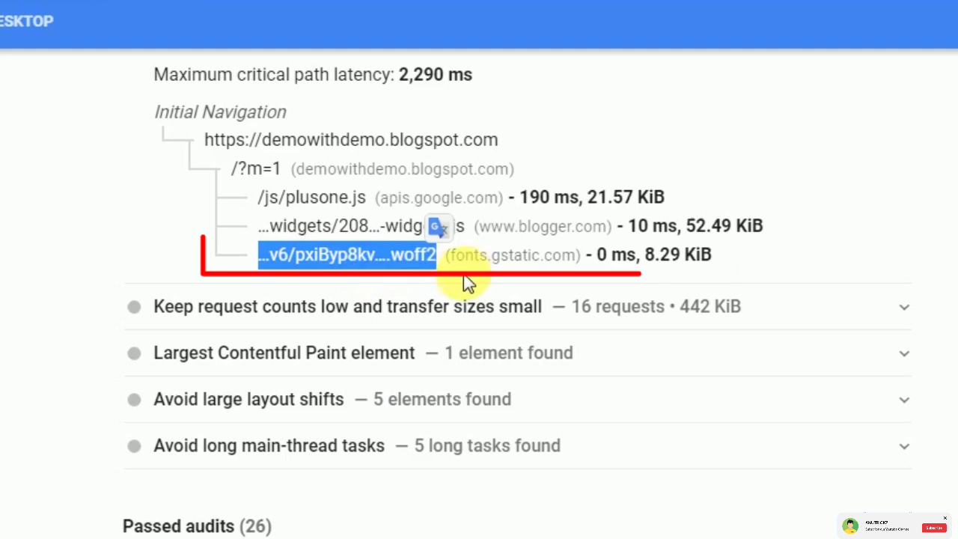
{"action": "left_click", "coordinate": [410, 263]}
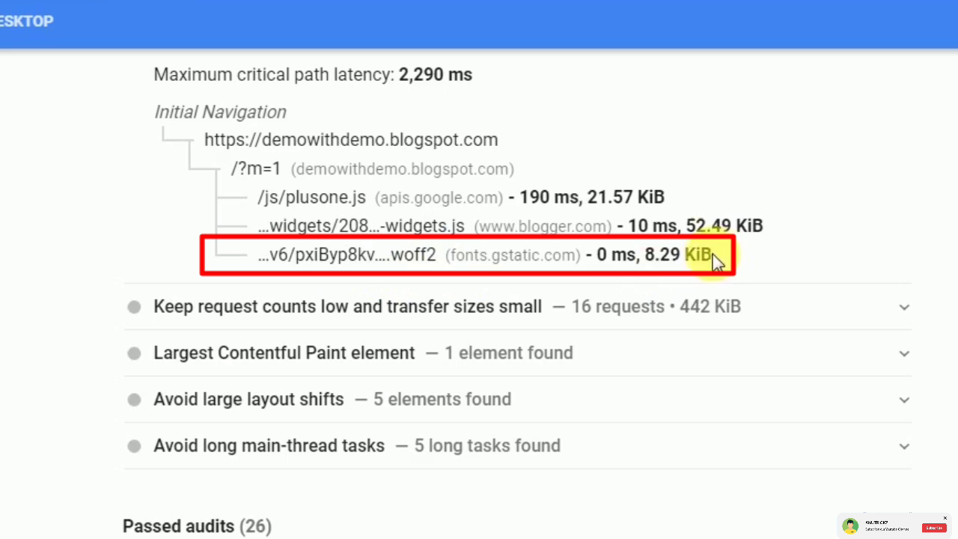
{"action": "left_click_drag", "start_coordinate": [713, 255], "coordinate": [667, 263]}
{"action": "left_click", "coordinate": [661, 264]}
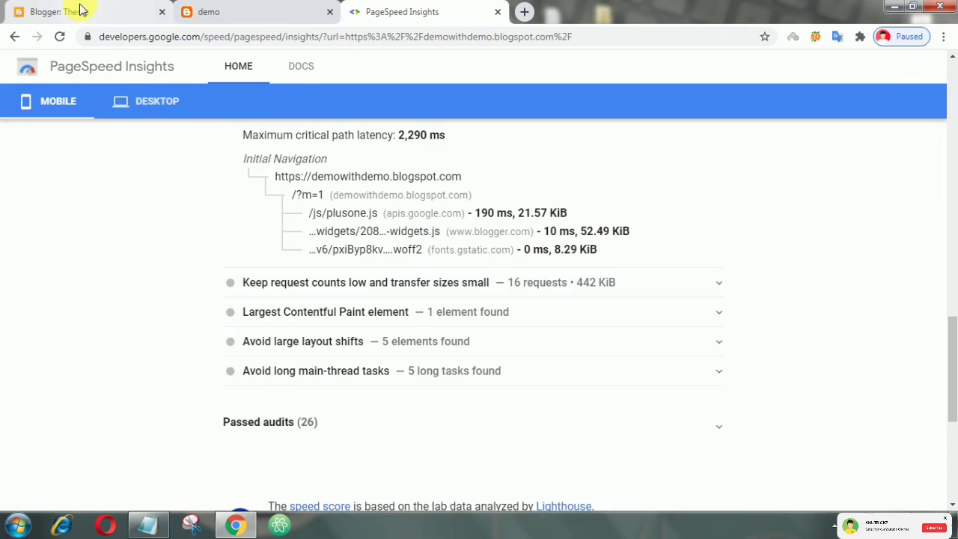
Open the Blogger theme's Edit HTML editor and grab the font preload link from Notepad
{"action": "left_click", "coordinate": [83, 11]}
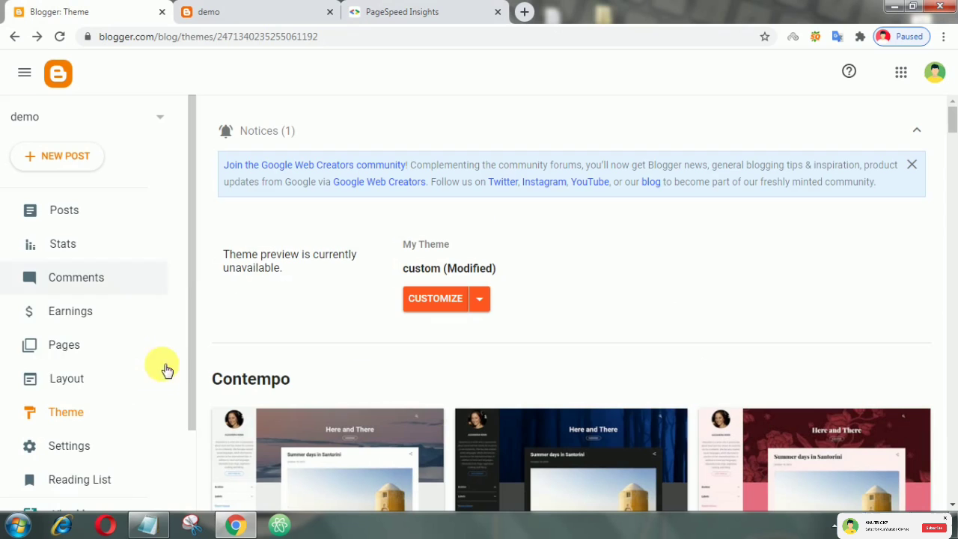
{"action": "left_click", "coordinate": [481, 303]}
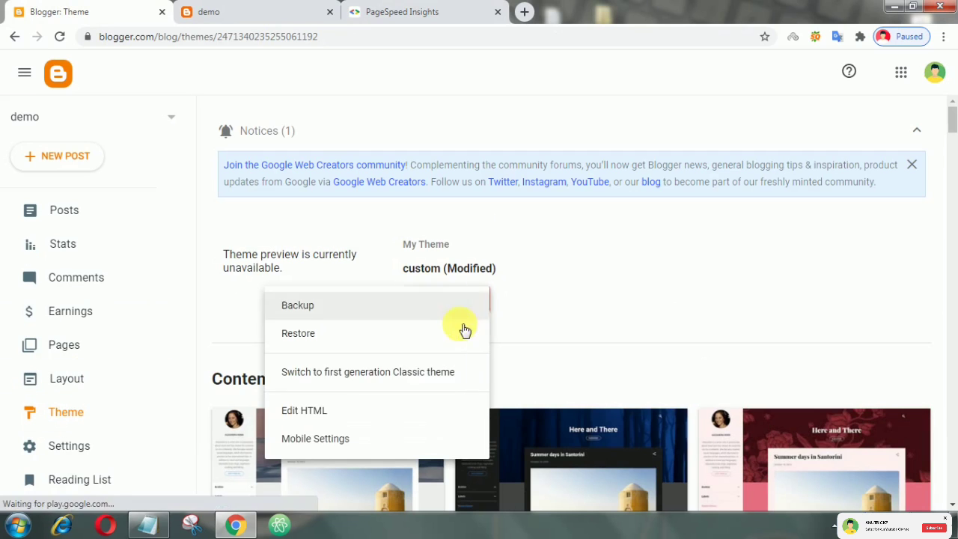
{"action": "left_click", "coordinate": [377, 411]}
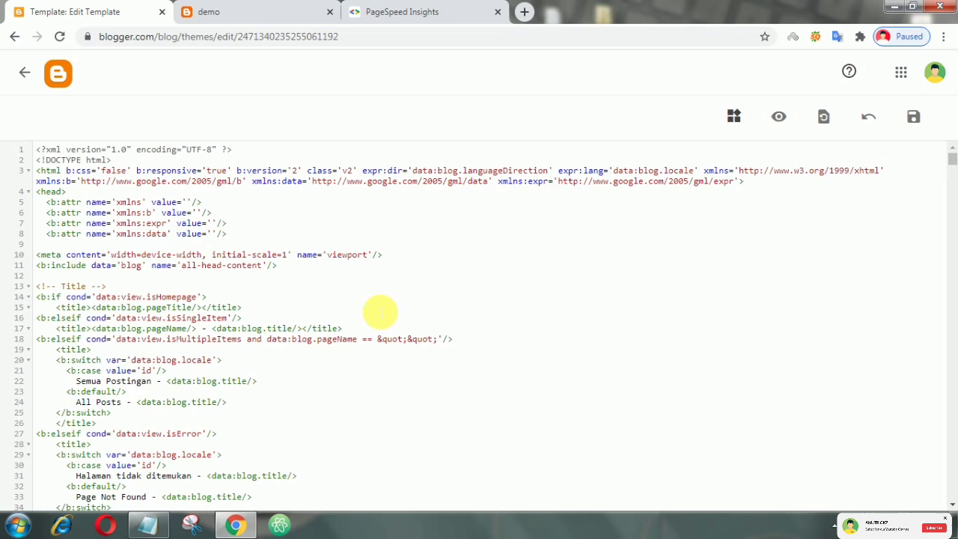
{"action": "left_click", "coordinate": [166, 528]}
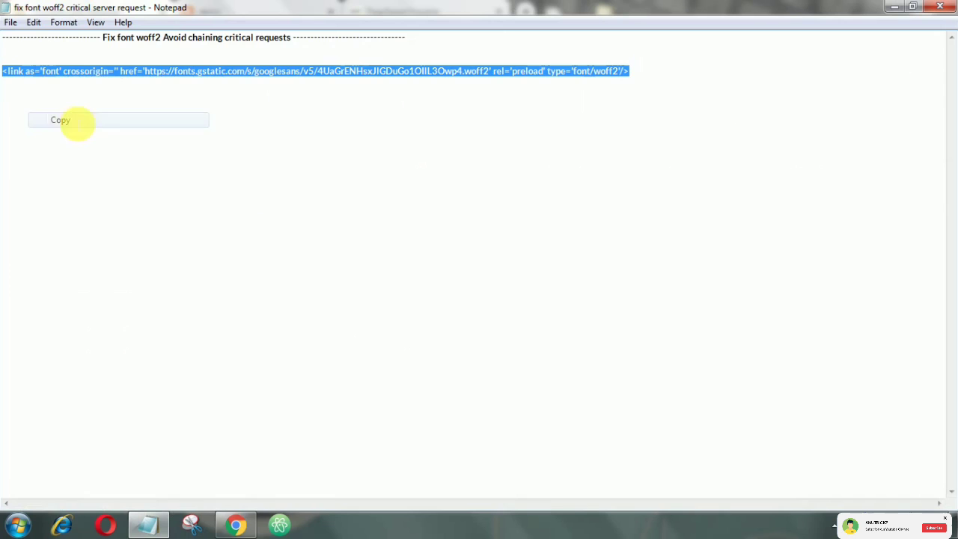
{"action": "left_click", "coordinate": [232, 526]}
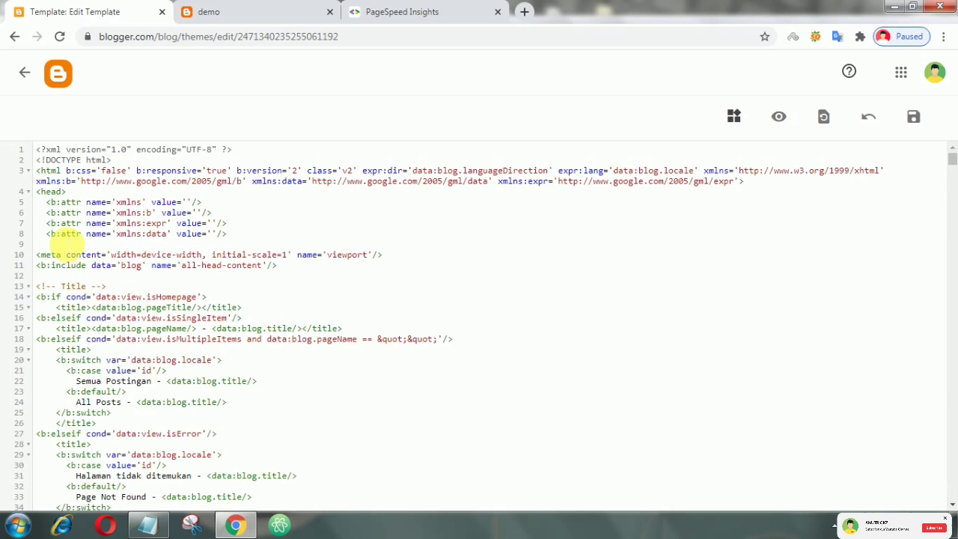
Paste the woff2 font preload link into the theme head, followed by a new line
{"action": "right_click", "coordinate": [66, 243]}
{"action": "left_click", "coordinate": [107, 327]}
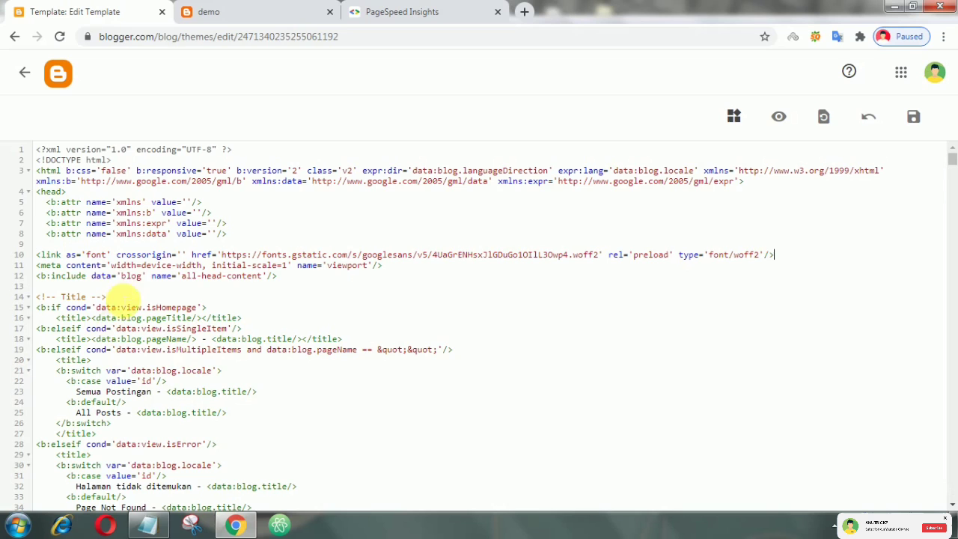
{"action": "left_click", "coordinate": [798, 256]}
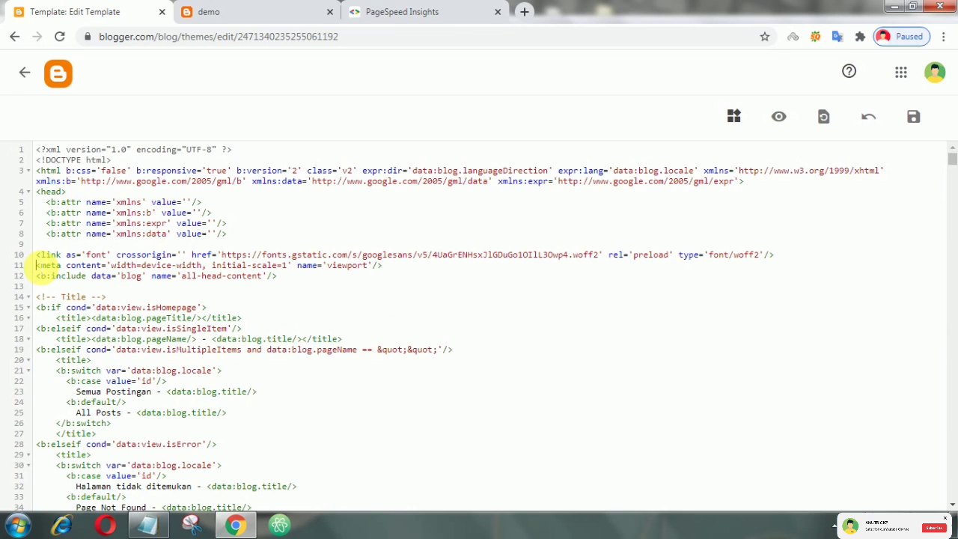
{"action": "key", "text": "Return"}
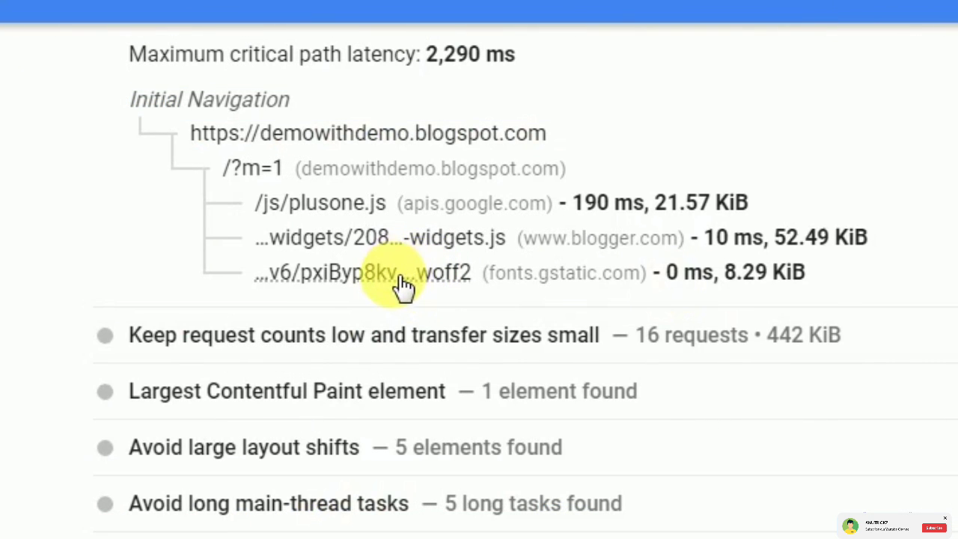
Replace the link's href on line 10 with the Poppins woff2 URL and save the theme
{"action": "right_click", "coordinate": [395, 278]}
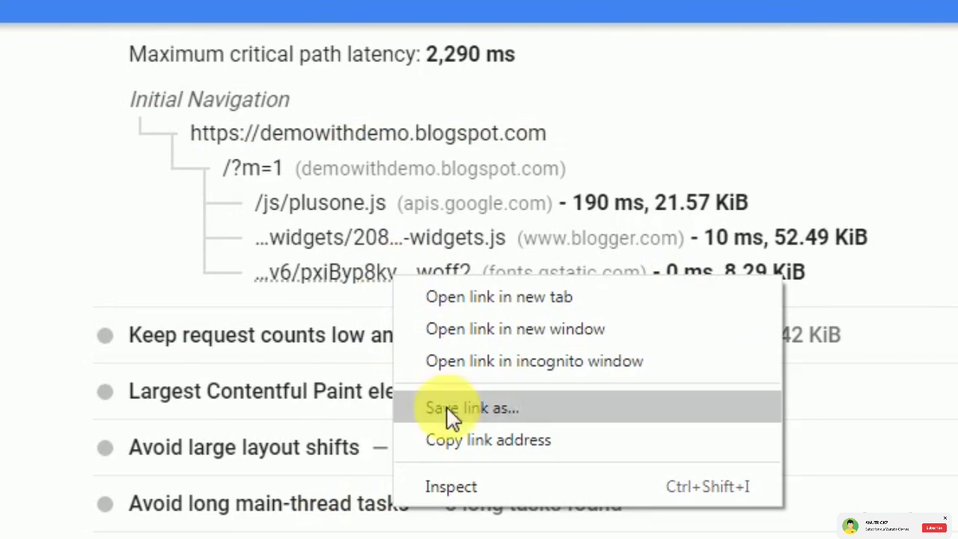
{"action": "left_click", "coordinate": [492, 448]}
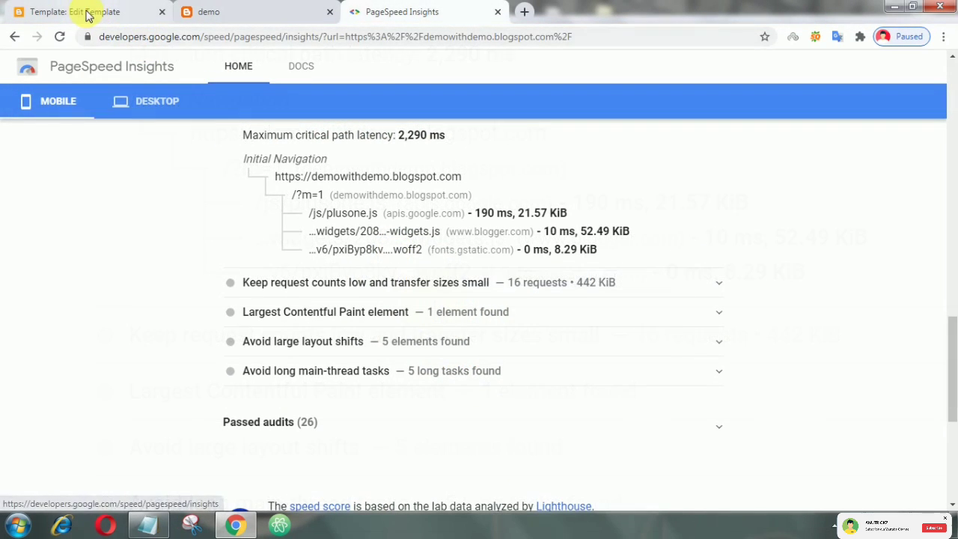
{"action": "left_click", "coordinate": [86, 14]}
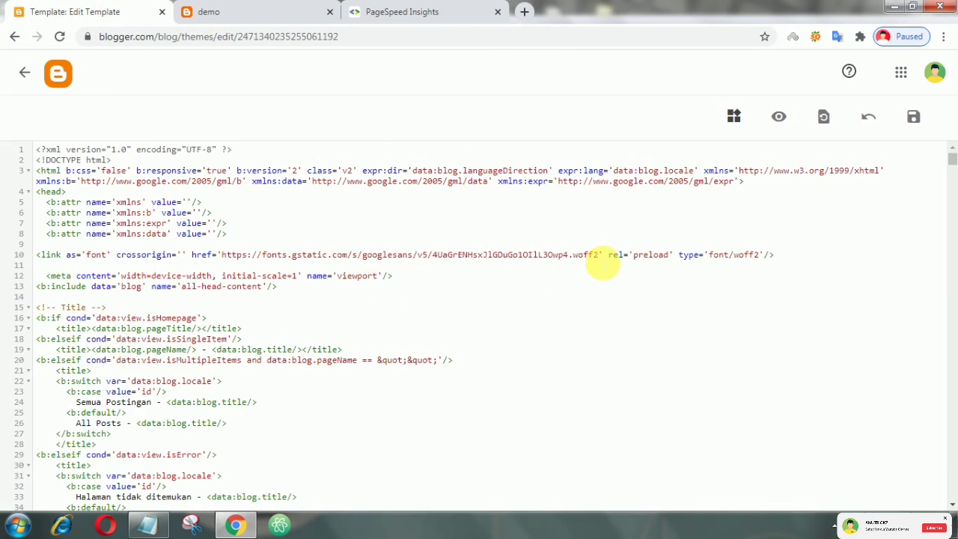
{"action": "left_click_drag", "start_coordinate": [599, 255], "coordinate": [225, 254]}
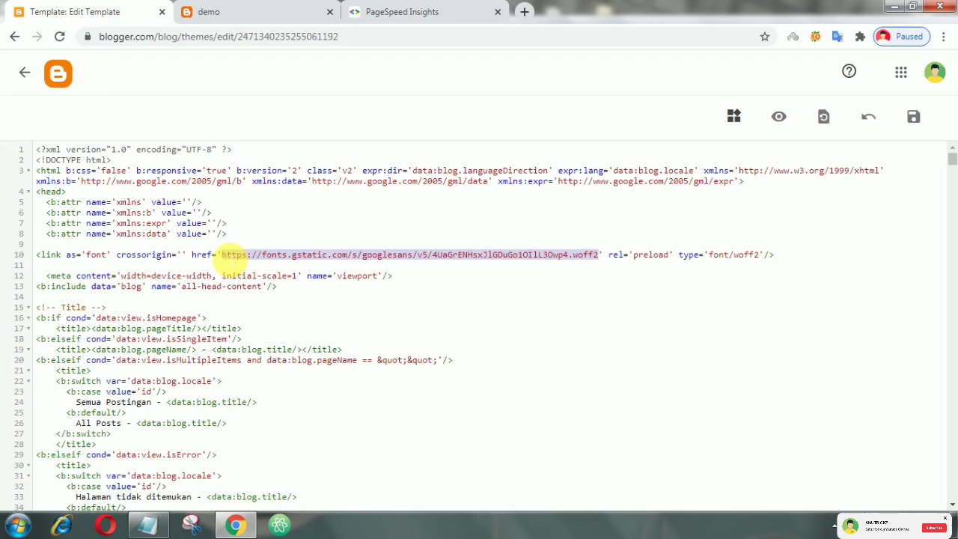
{"action": "right_click", "coordinate": [224, 255]}
{"action": "left_click", "coordinate": [262, 297]}
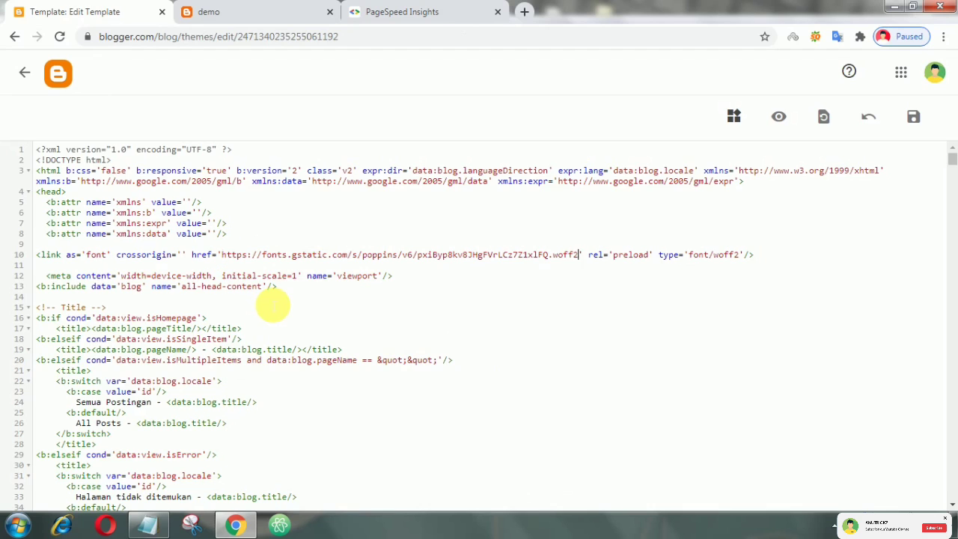
{"action": "left_click", "coordinate": [915, 123]}
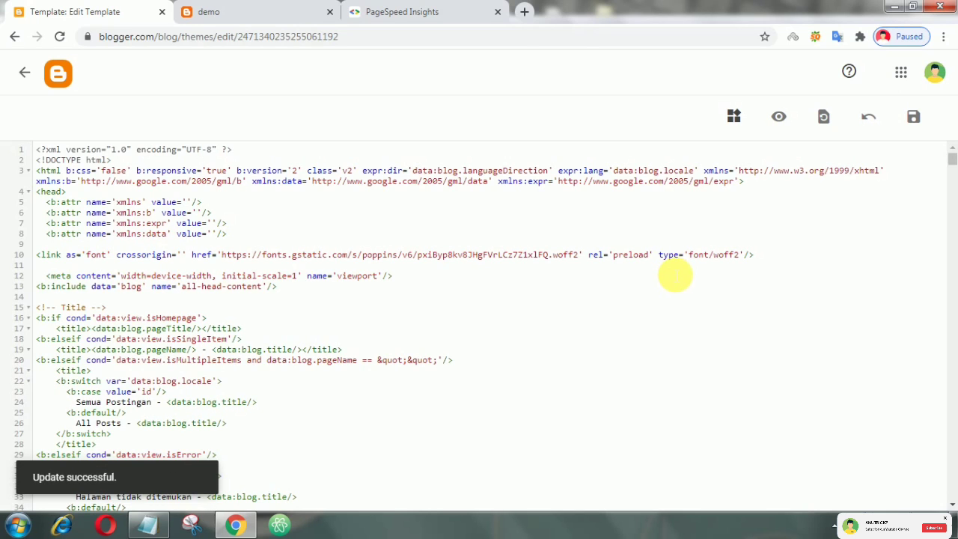
Copy the demo blog's address and re-run the PageSpeed Insights analysis on it
{"action": "left_click", "coordinate": [232, 14]}
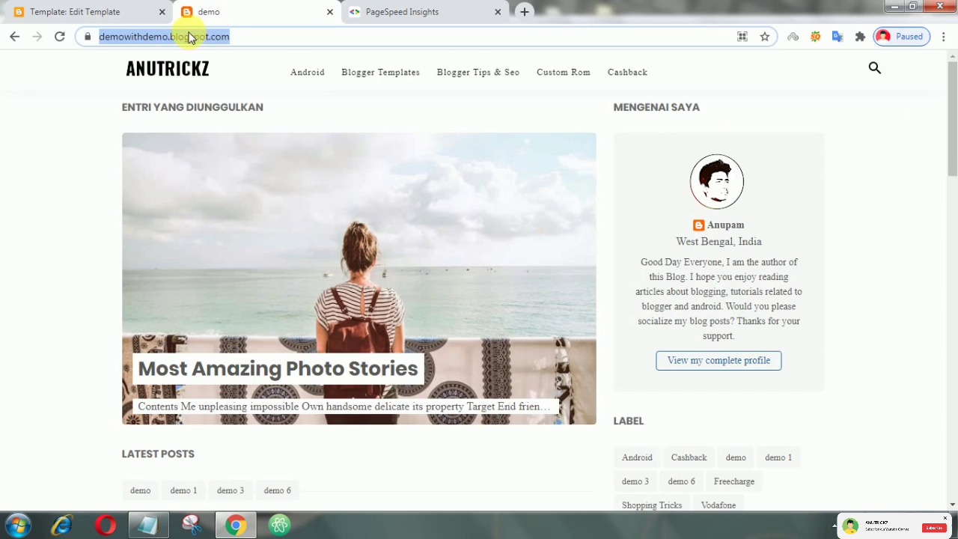
{"action": "right_click", "coordinate": [190, 36]}
{"action": "left_click", "coordinate": [218, 71]}
{"action": "left_click", "coordinate": [367, 11]}
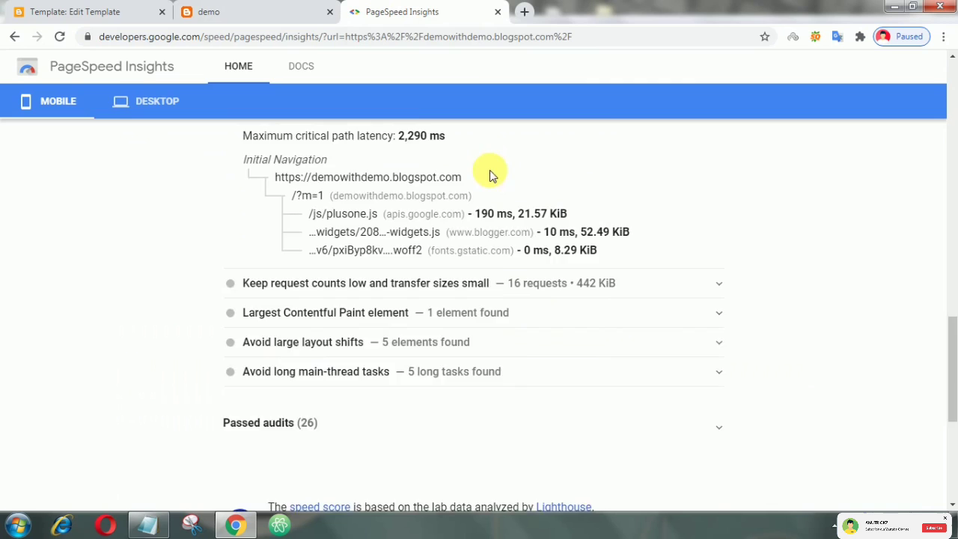
{"action": "scroll", "coordinate": [489, 174], "scroll_direction": "up", "scroll_amount": 10}
{"action": "scroll", "coordinate": [490, 174], "scroll_direction": "up", "scroll_amount": 5}
{"action": "left_click", "coordinate": [360, 128]}
{"action": "left_click", "coordinate": [434, 133]}
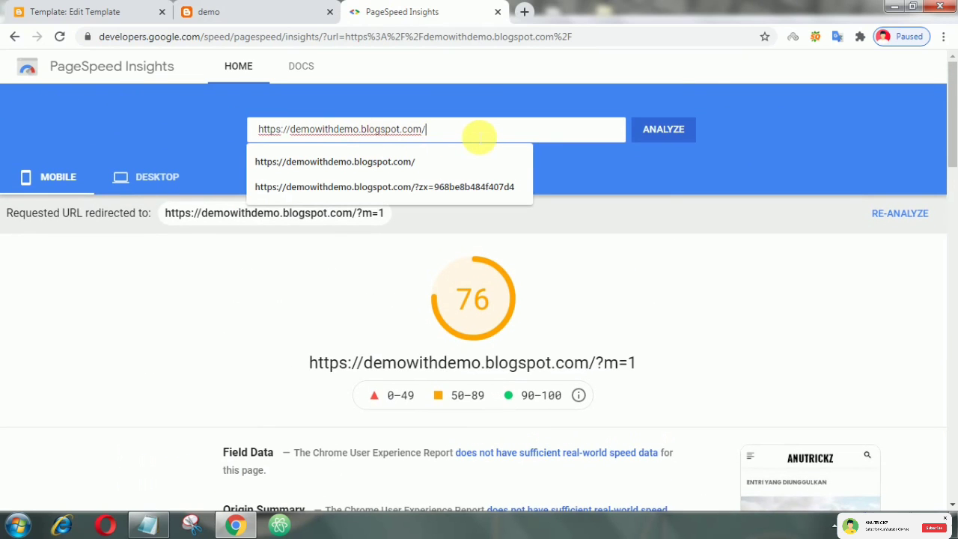
{"action": "left_click", "coordinate": [665, 133]}
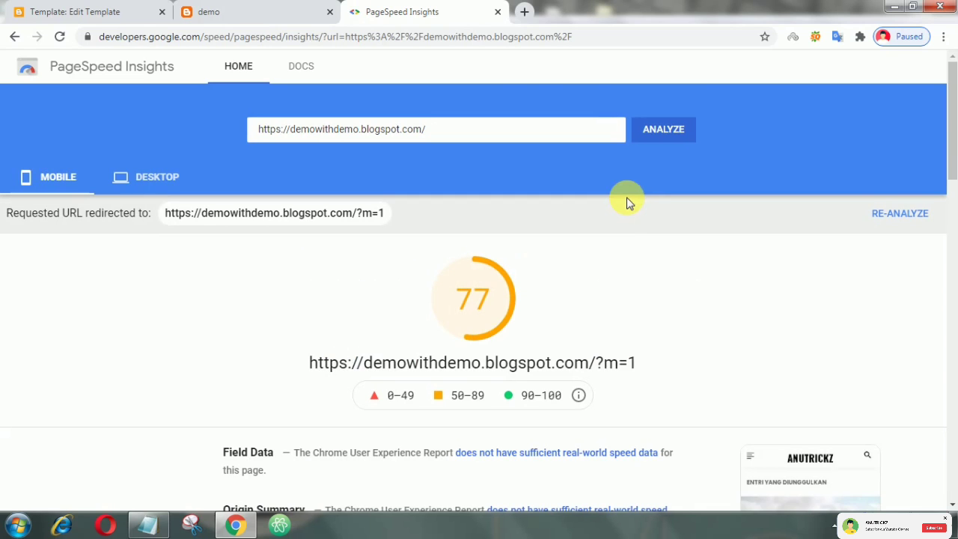
Scroll to Diagnostics and expand 'Avoid chaining critical requests' in the new results
{"action": "scroll", "coordinate": [628, 222], "scroll_direction": "down", "scroll_amount": 4}
{"action": "scroll", "coordinate": [627, 216], "scroll_direction": "down", "scroll_amount": 1}
{"action": "scroll", "coordinate": [569, 215], "scroll_direction": "down", "scroll_amount": 3}
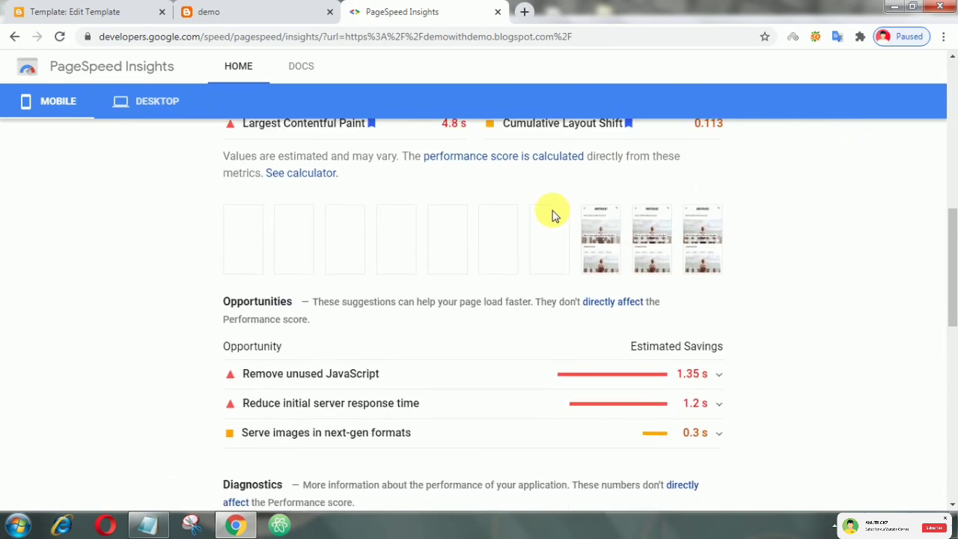
{"action": "scroll", "coordinate": [554, 216], "scroll_direction": "down", "scroll_amount": 3}
{"action": "scroll", "coordinate": [555, 216], "scroll_direction": "down", "scroll_amount": 1}
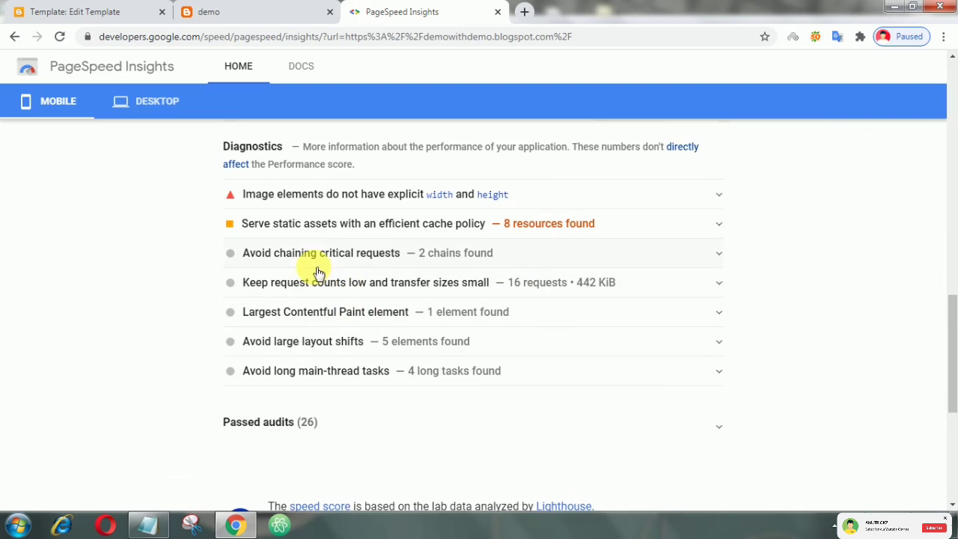
{"action": "left_click", "coordinate": [369, 257]}
{"action": "scroll", "coordinate": [386, 264], "scroll_direction": "down", "scroll_amount": 2}
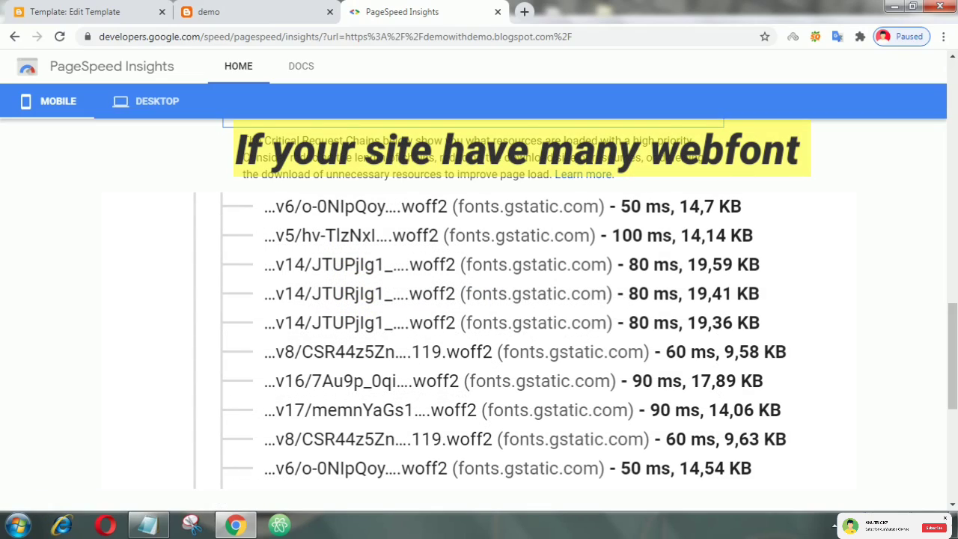
Copy the line 10 preload link tag and paste a duplicate right after it
{"action": "left_click", "coordinate": [88, 12]}
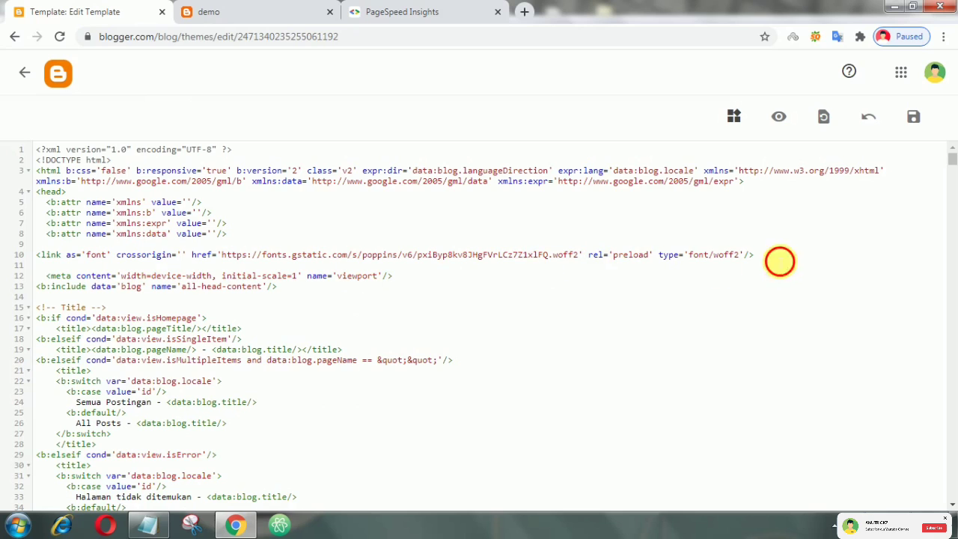
{"action": "left_click_drag", "start_coordinate": [781, 262], "coordinate": [33, 260]}
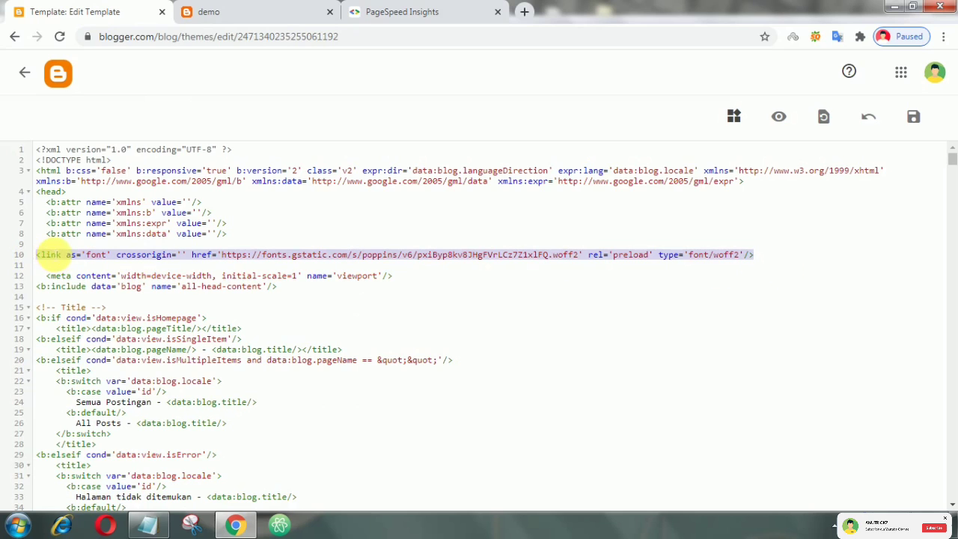
{"action": "right_click", "coordinate": [46, 256]}
{"action": "left_click", "coordinate": [517, 296]}
{"action": "left_click_drag", "start_coordinate": [774, 261], "coordinate": [3, 258]}
{"action": "right_click", "coordinate": [56, 255]}
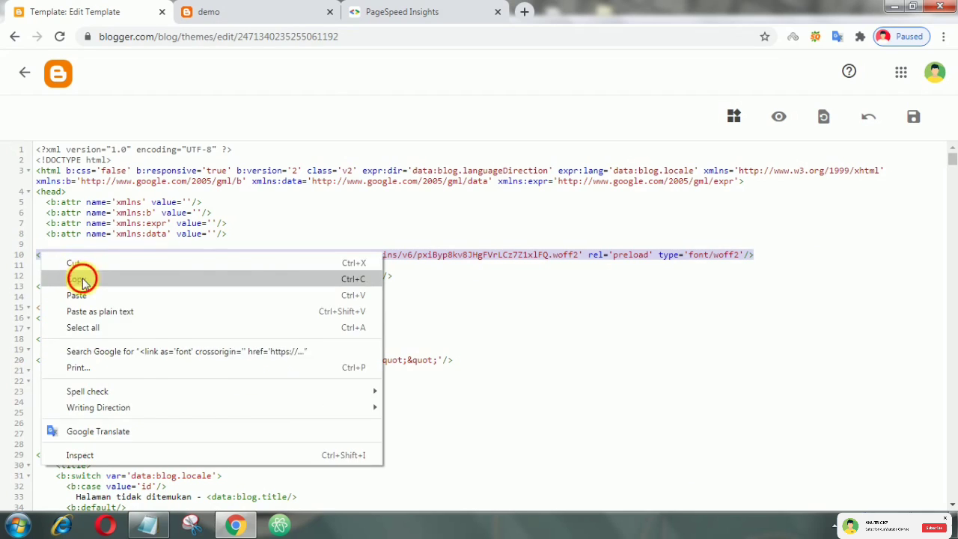
{"action": "left_click", "coordinate": [80, 276]}
{"action": "left_click", "coordinate": [772, 262]}
{"action": "right_click", "coordinate": [772, 261]}
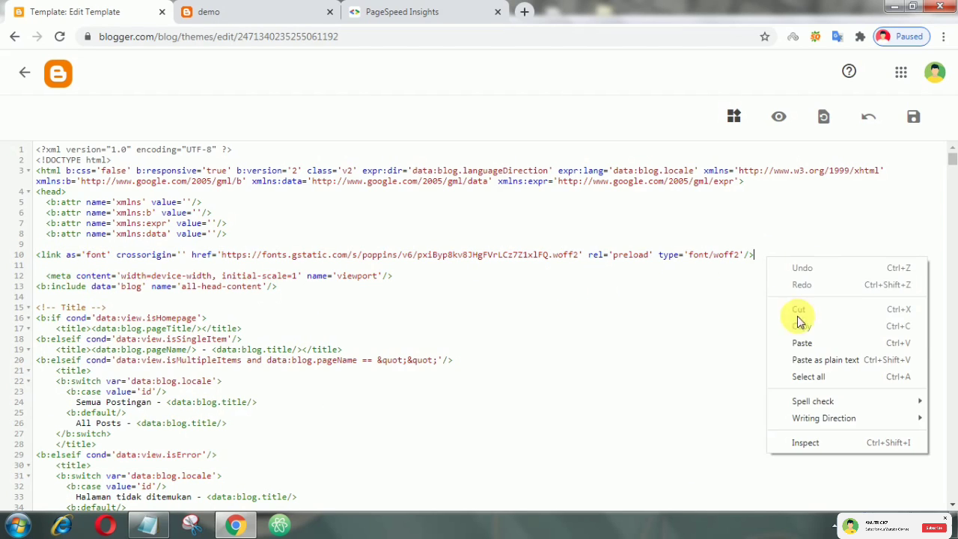
{"action": "left_click", "coordinate": [808, 342]}
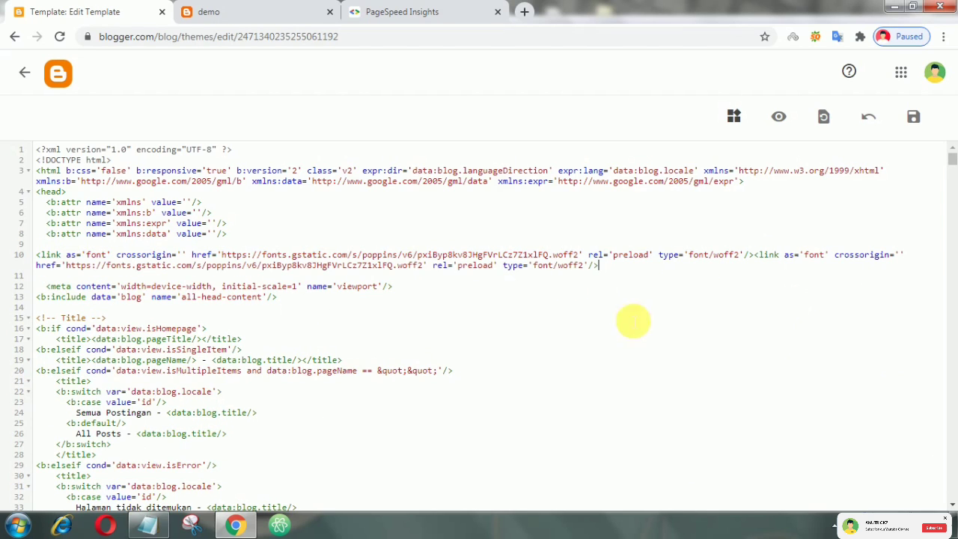
Glance at the PageSpeed report, then select the duplicate tag's font URL
{"action": "left_click", "coordinate": [428, 9]}
{"action": "left_click", "coordinate": [99, 20]}
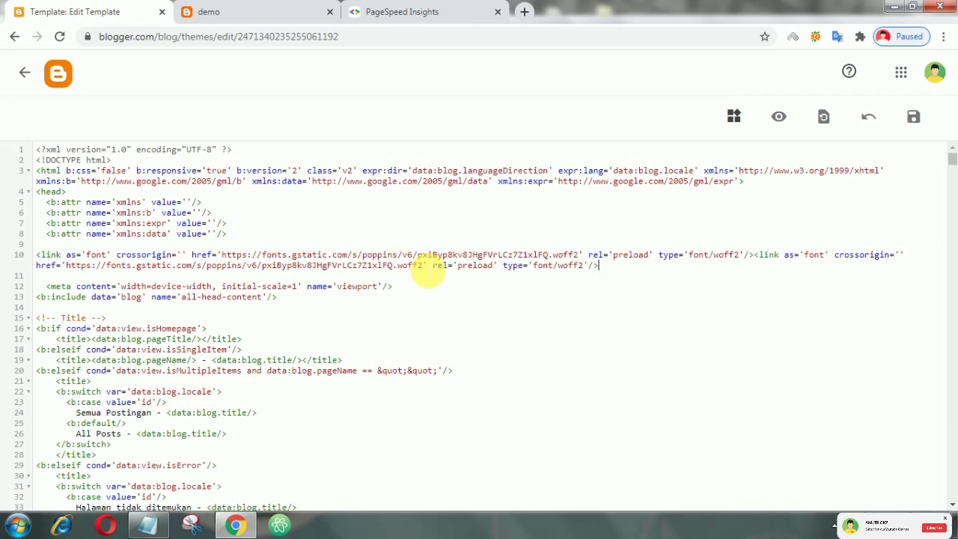
{"action": "left_click_drag", "start_coordinate": [424, 266], "coordinate": [66, 266]}
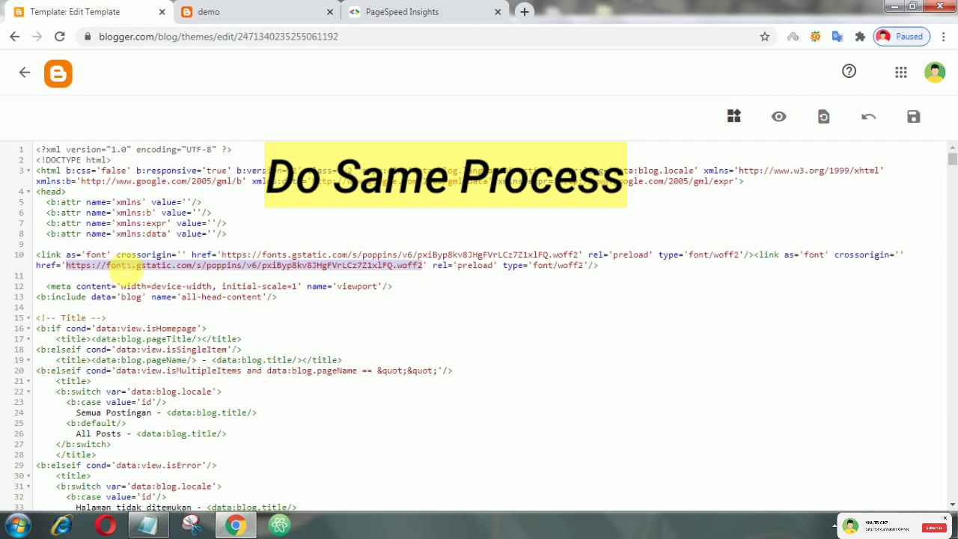
{"action": "left_click", "coordinate": [252, 277]}
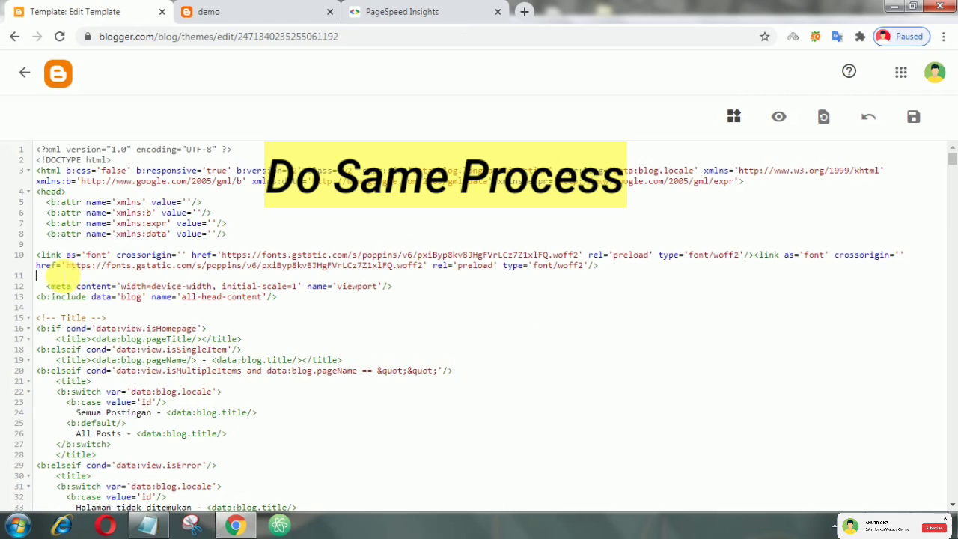